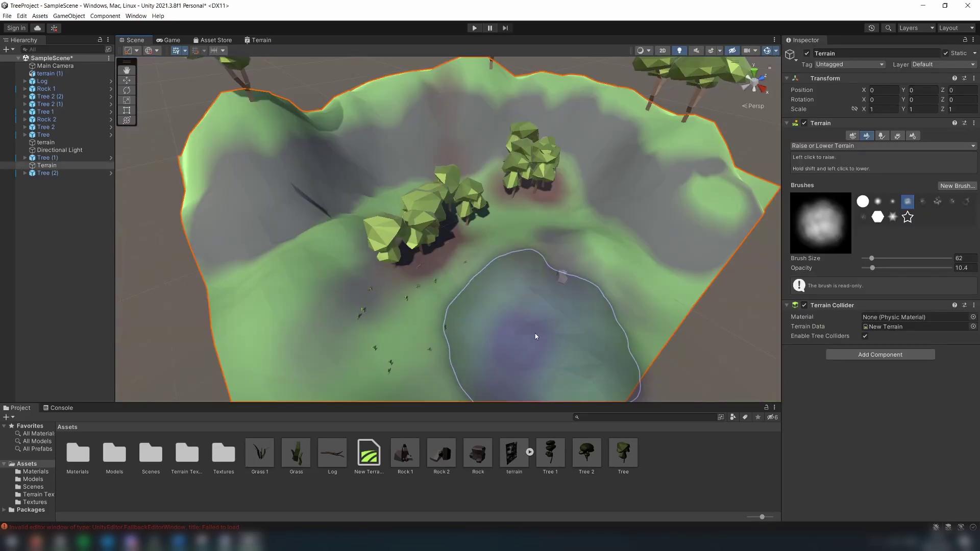
- Sculpt the terrain around the central basin with the Raise or Lower Terrain brush
mouse_move(535, 334)
mouse_down()
mouse_move(571, 273)
mouse_move(531, 302)
mouse_move(489, 313)
mouse_up()
mouse_move(404, 306)
mouse_down()
mouse_move(339, 274)
mouse_move(340, 294)
mouse_move(350, 276)
mouse_move(426, 310)
mouse_move(501, 300)
mouse_move(510, 256)
mouse_up()
click(559, 270)
click(585, 291)
click(549, 319)
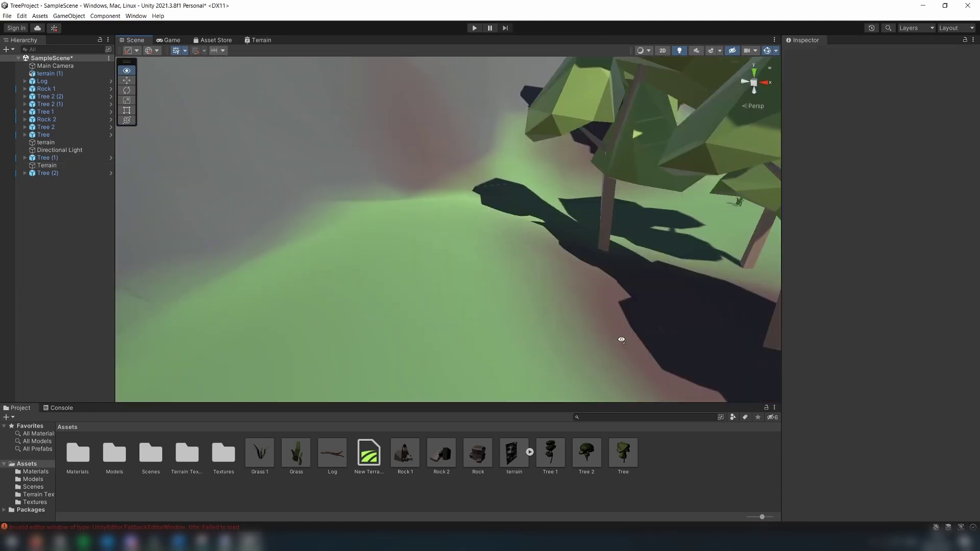
right_drag(621, 340, 558, 376)
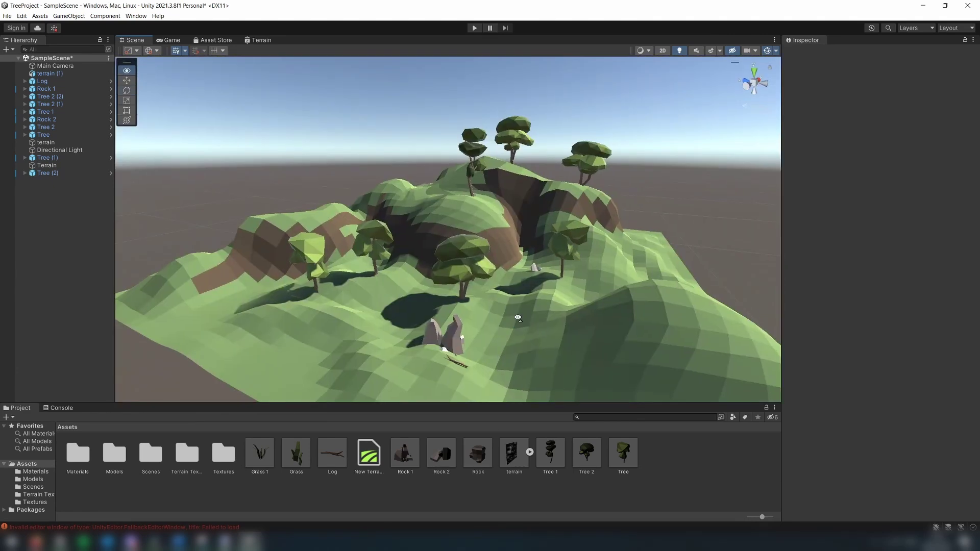
right_drag(516, 317, 550, 332)
key(w)
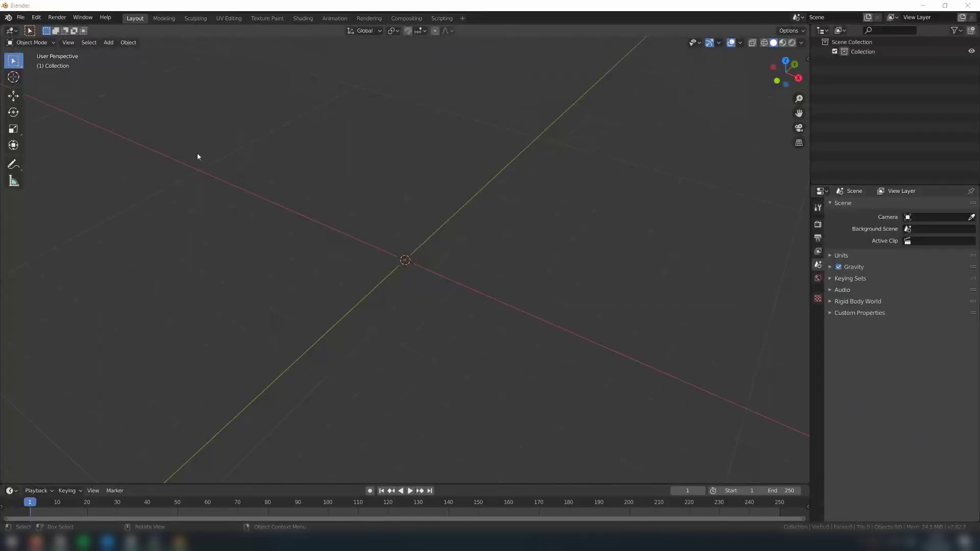
- Switch to Blender, add a plane mesh at the origin and enter Edit Mode
click(108, 43)
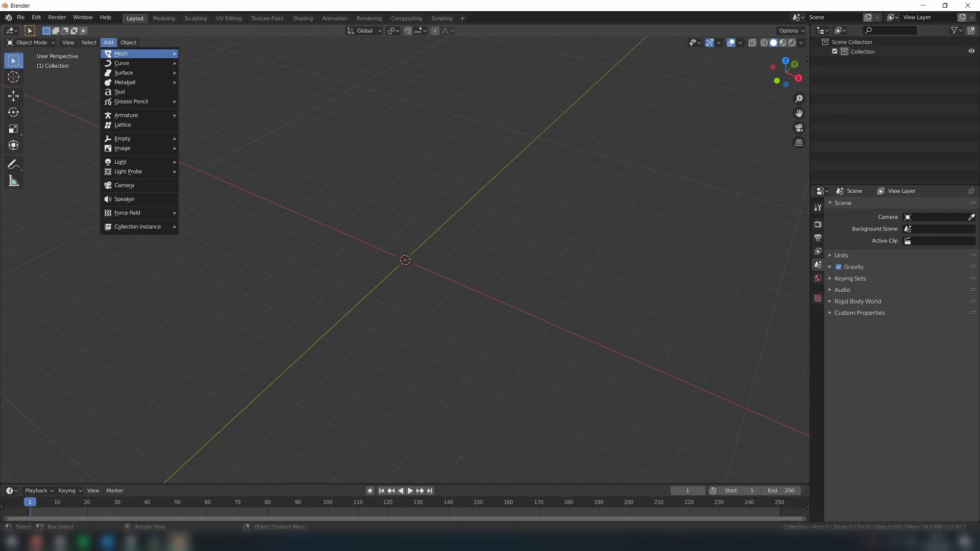
mouse_move(127, 55)
click(217, 56)
key(Tab)
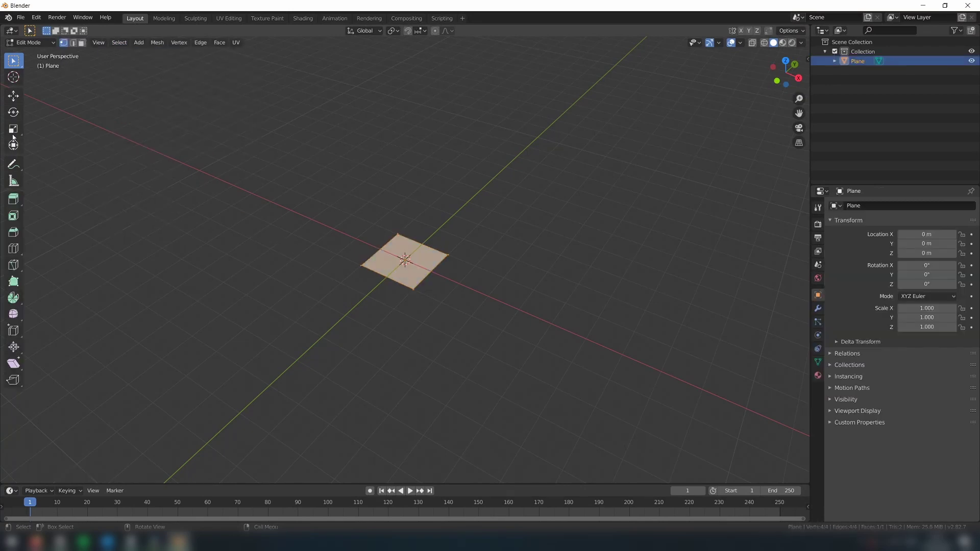
- Scale the plane up uniformly so it can serve as a large terrain base
click(13, 132)
drag(450, 242, 199, 71)
scroll(214, 309, down, 4)
click(134, 416)
middle_drag(135, 417, 135, 414)
- Select the whole plane and subdivide it with 10 cuts
drag(126, 141, 623, 464)
click(201, 42)
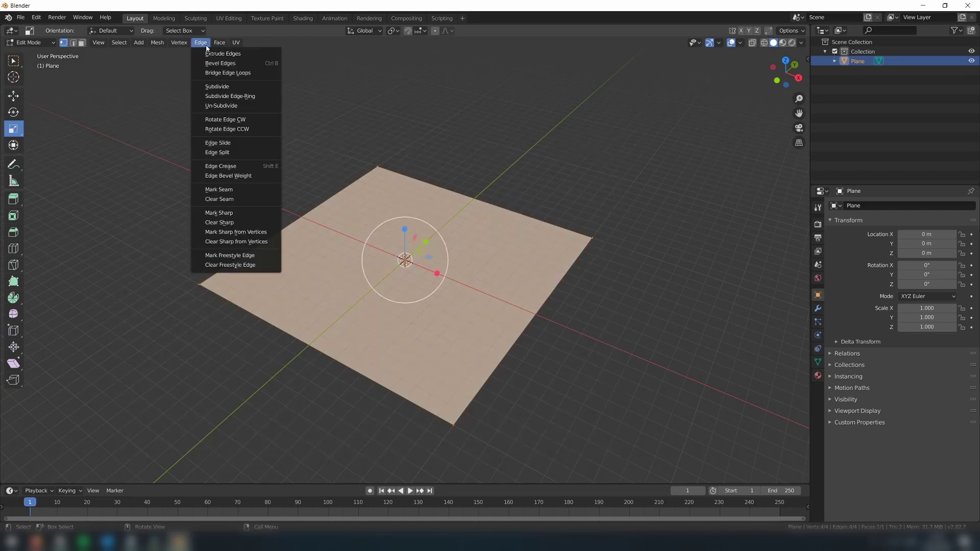
click(206, 87)
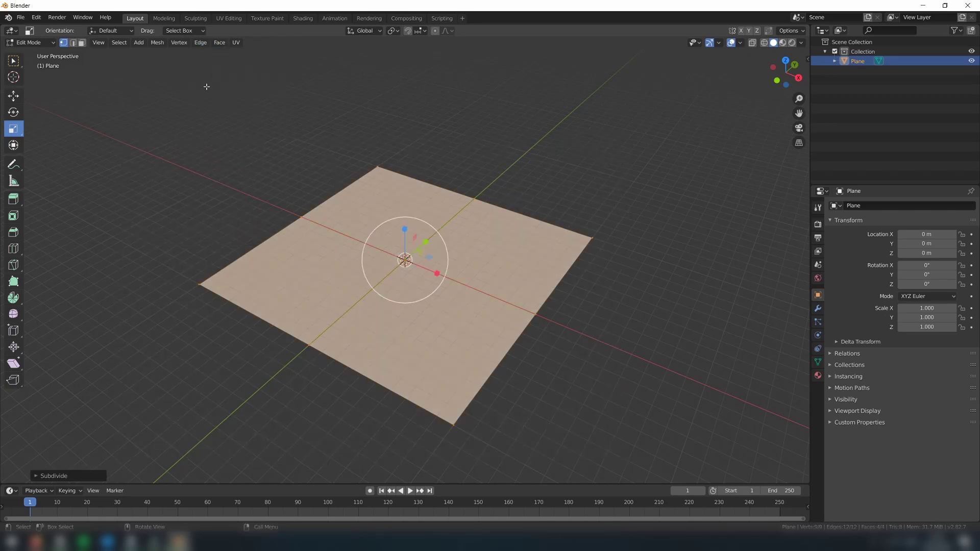
click(37, 477)
drag(128, 411, 189, 411)
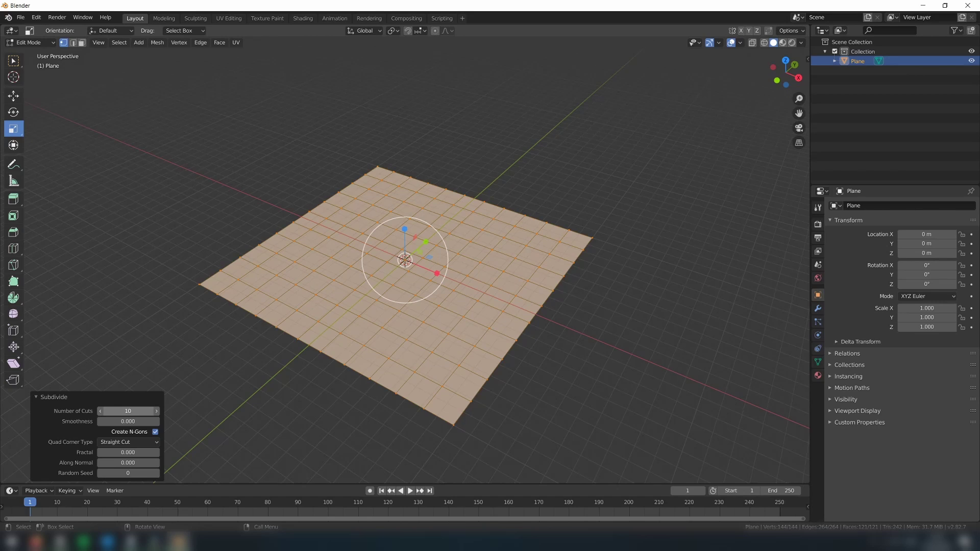
- Select the entire grid and subdivide it again into a much denser mesh
click(64, 321)
drag(153, 118, 615, 458)
click(200, 42)
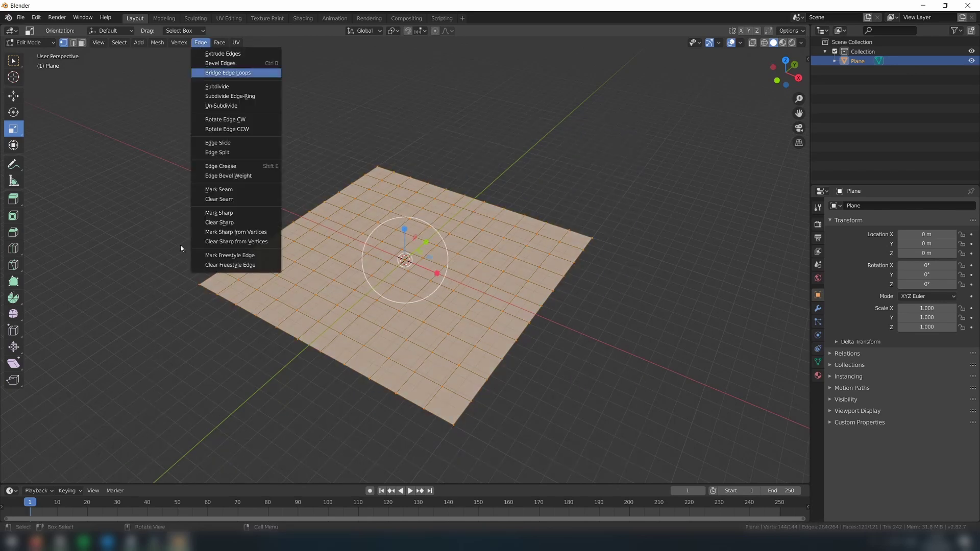
click(221, 96)
drag(132, 412, 149, 413)
click(290, 443)
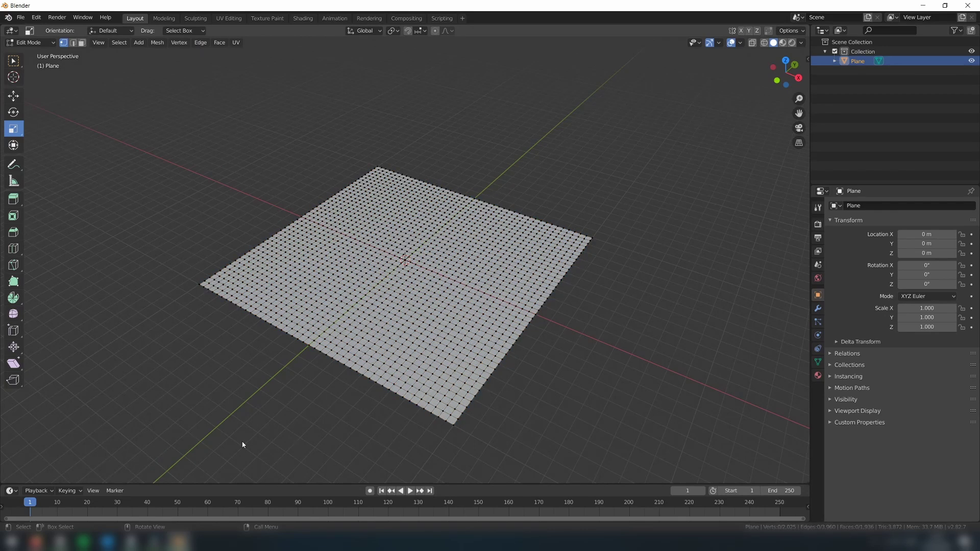
- Leave Edit Mode and switch to the Sculpting workspace
key(Tab)
click(193, 20)
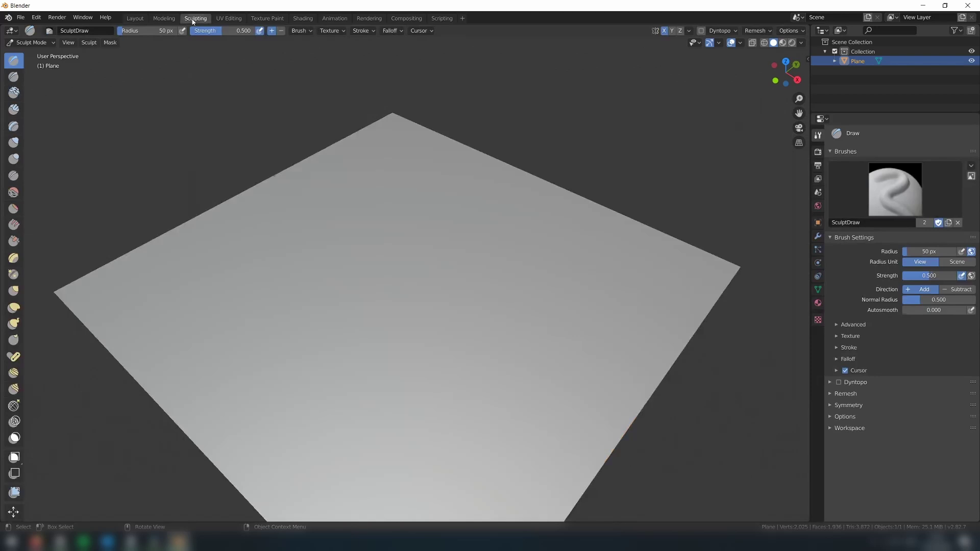
drag(224, 256, 232, 332)
drag(348, 412, 482, 443)
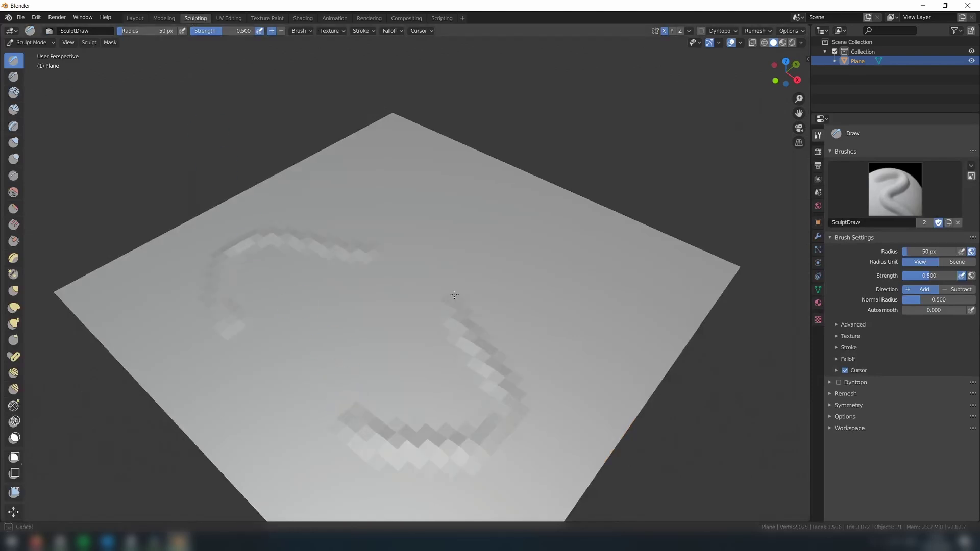
key(ctrl+z)
key(ctrl+z)
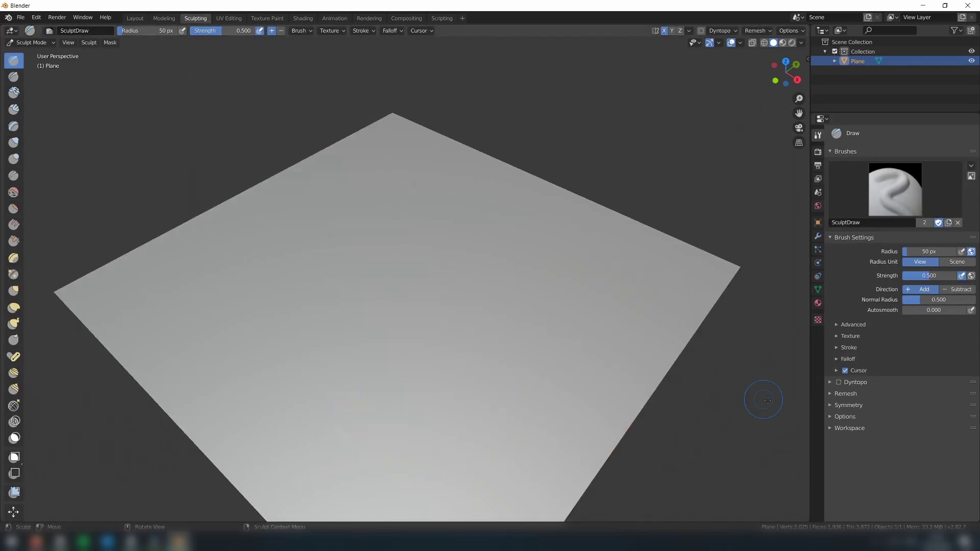
- Turn off X mirror symmetry for sculpting and draw a raised ring near the plane's centre
click(830, 406)
click(914, 419)
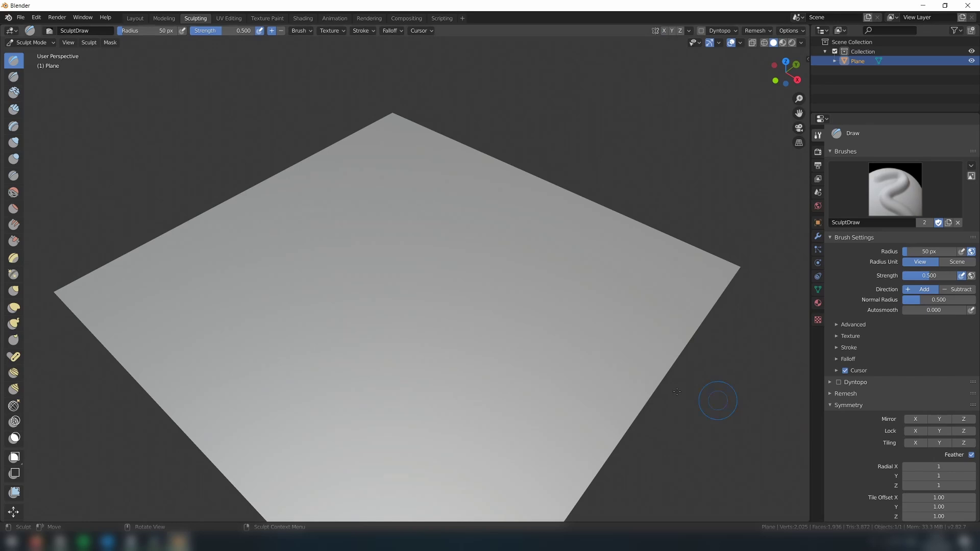
drag(434, 375, 371, 332)
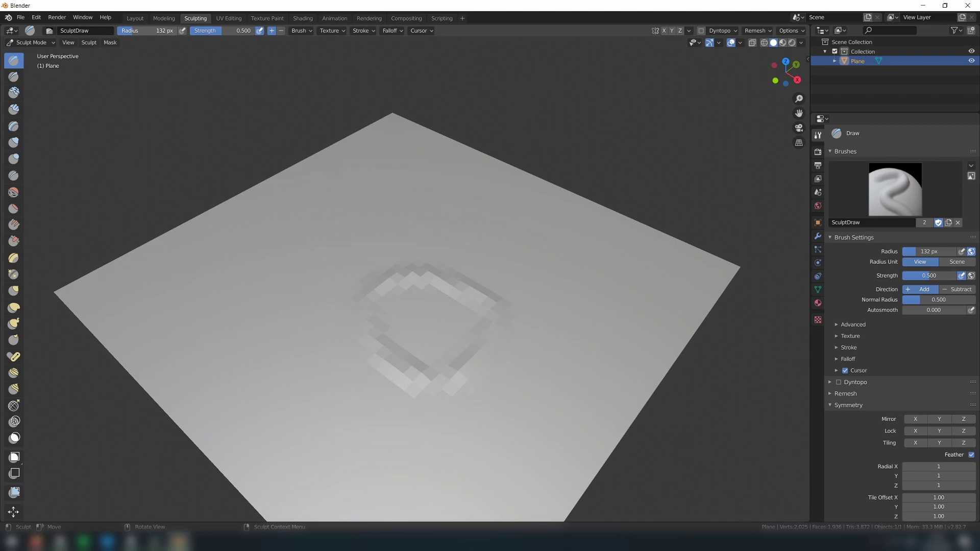
- Raise large hills along the far sides of the plane with the Draw brush at a 132 px radius
mouse_move(282, 281)
mouse_down()
mouse_move(329, 328)
mouse_move(328, 221)
mouse_move(260, 358)
mouse_up()
middle_drag(521, 183, 452, 189)
drag(453, 188, 226, 285)
mouse_move(551, 245)
mouse_down()
mouse_move(276, 215)
mouse_move(358, 168)
mouse_up()
- Sculpt smaller ridges and bumps across the plane with the Draw brush at 91 px radius and 0.711 strength
drag(146, 30, 142, 29)
drag(189, 331, 302, 367)
mouse_move(516, 327)
mouse_down()
mouse_move(531, 368)
mouse_move(638, 485)
mouse_up()
drag(531, 179, 276, 162)
middle_drag(275, 162, 225, 204)
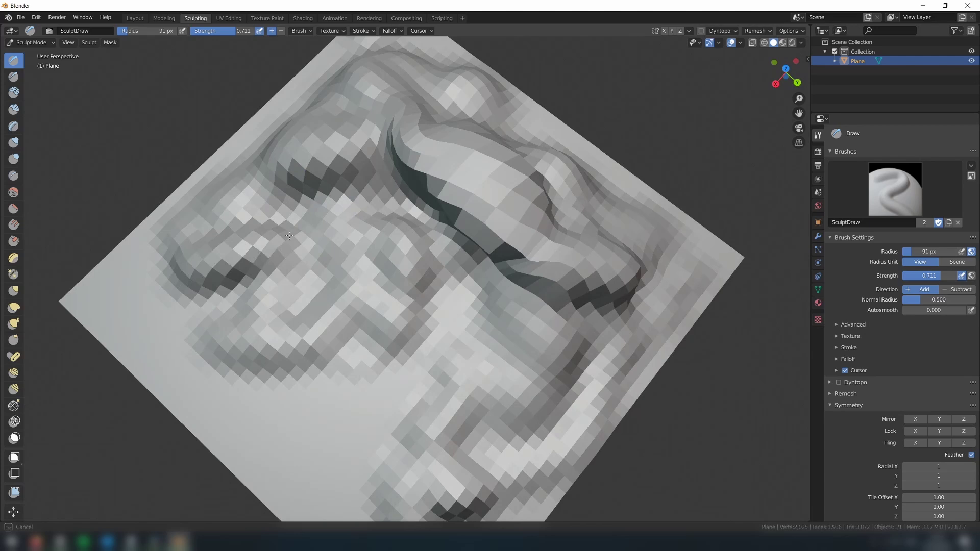
drag(286, 199, 133, 281)
middle_drag(278, 437, 305, 397)
drag(304, 396, 429, 449)
mouse_move(450, 358)
middle_down()
mouse_move(440, 307)
mouse_move(350, 345)
middle_up()
middle_drag(196, 234, 255, 261)
- Build up the terrain's middle and upper slopes with the Clay and Blob brushes
click(14, 92)
drag(337, 266, 357, 273)
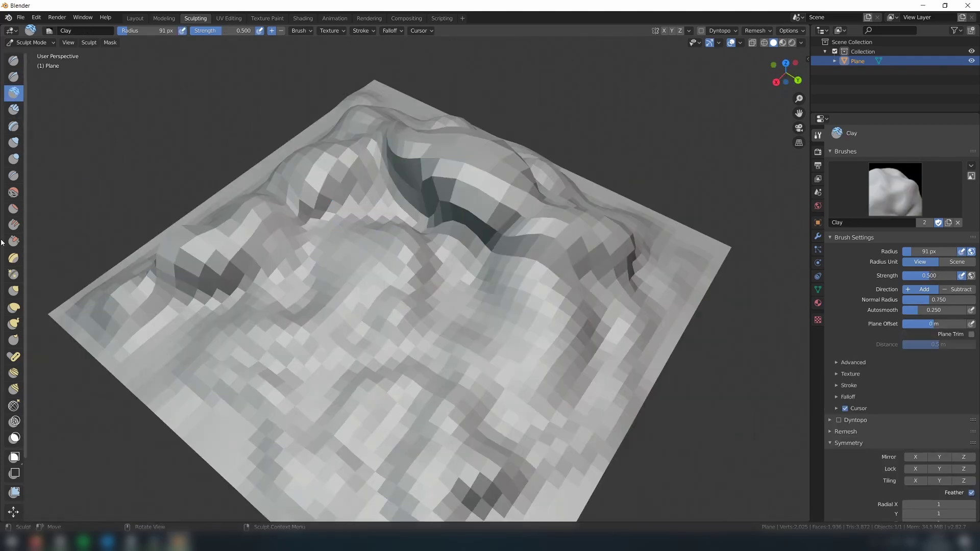
click(14, 158)
drag(370, 229, 383, 215)
- Pull the tallest ridge into shape with the Grab brush
click(14, 290)
drag(450, 179, 463, 166)
mouse_move(507, 217)
middle_down()
mouse_move(479, 202)
mouse_move(593, 204)
middle_up()
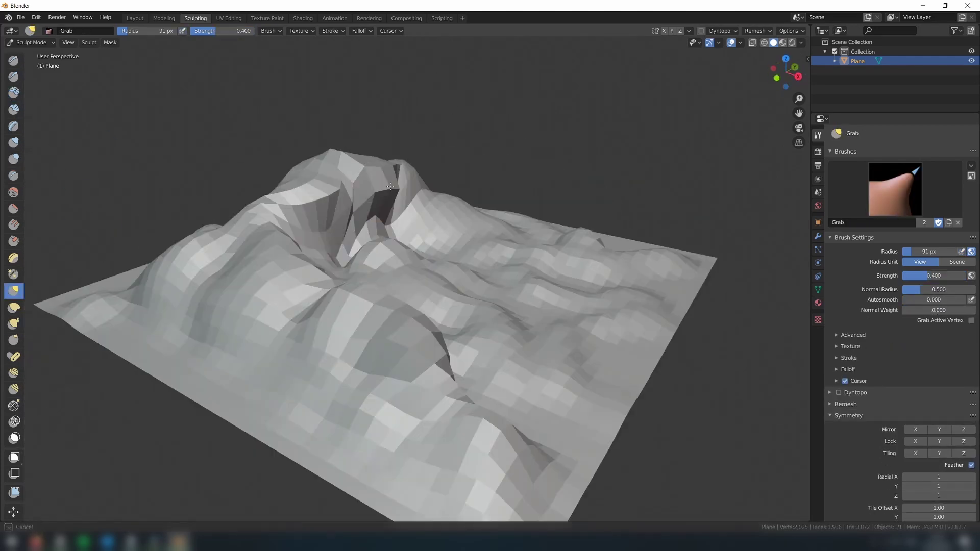
drag(367, 215, 347, 204)
middle_drag(347, 204, 225, 217)
- Soften the steep faces around the main peak with the Smooth brush
click(13, 192)
drag(460, 194, 475, 214)
middle_drag(475, 215, 450, 239)
drag(450, 239, 429, 209)
middle_drag(302, 225, 358, 217)
middle_drag(332, 182, 388, 186)
- Add more raised detail to the side slopes and front area of the terrain with the Draw brush
click(14, 61)
middle_drag(249, 387, 261, 384)
drag(174, 260, 193, 235)
middle_drag(193, 235, 343, 500)
mouse_move(465, 449)
mouse_down()
mouse_move(503, 418)
mouse_move(414, 449)
mouse_up()
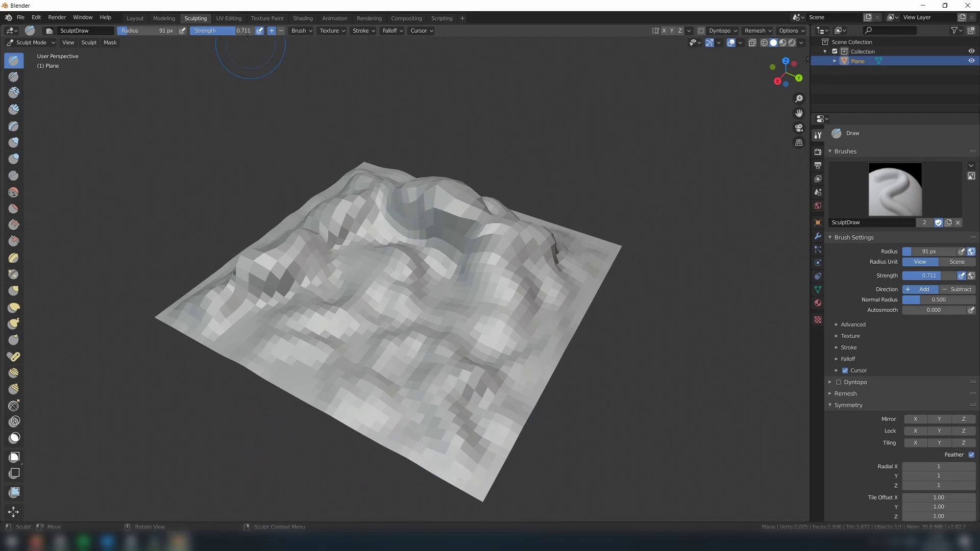
- Switch to the Shading workspace and set the terrain material's Roughness to 0.675
click(303, 18)
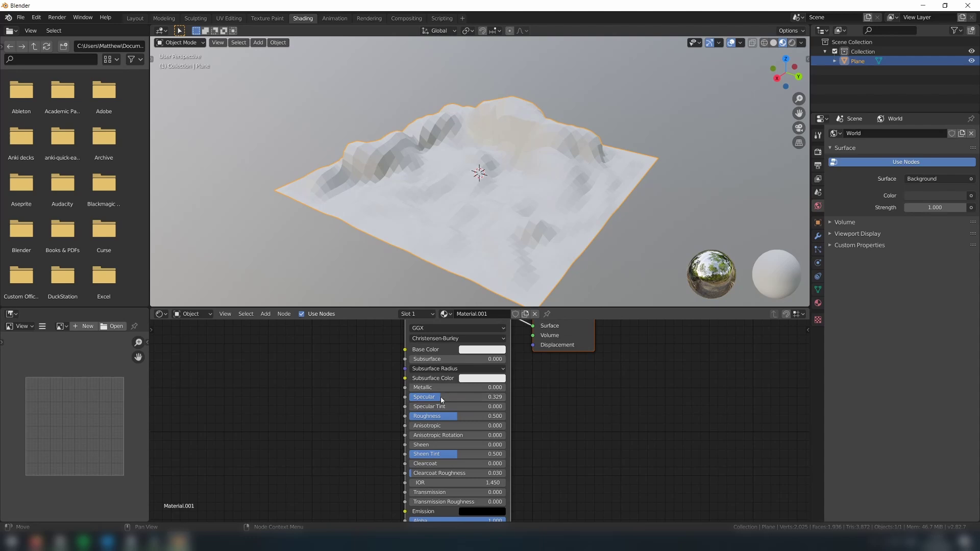
drag(455, 416, 474, 416)
scroll(363, 432, down, 5)
middle_drag(363, 431, 382, 422)
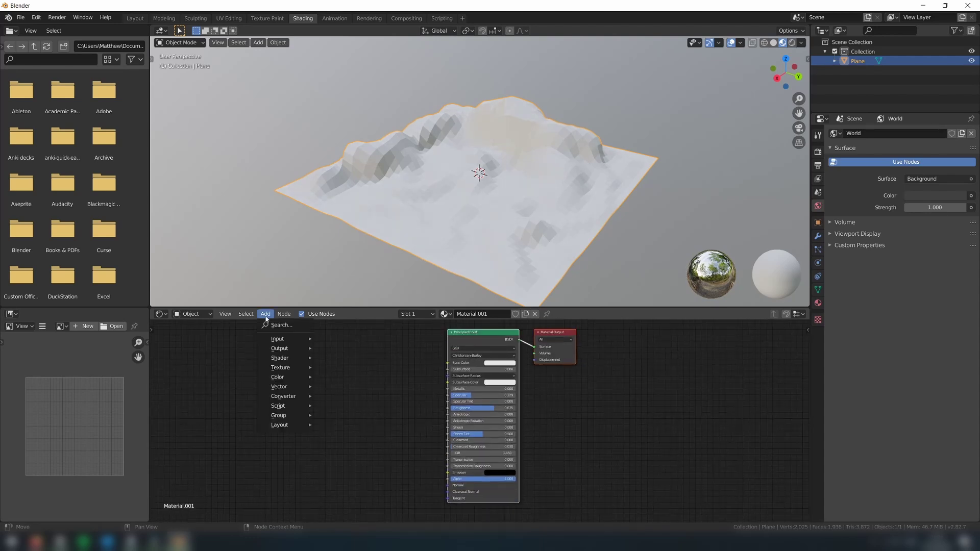
- Add a Normal Map node and connect its Normal output to the Principled BSDF's Base Color
click(278, 325)
click(289, 349)
click(243, 370)
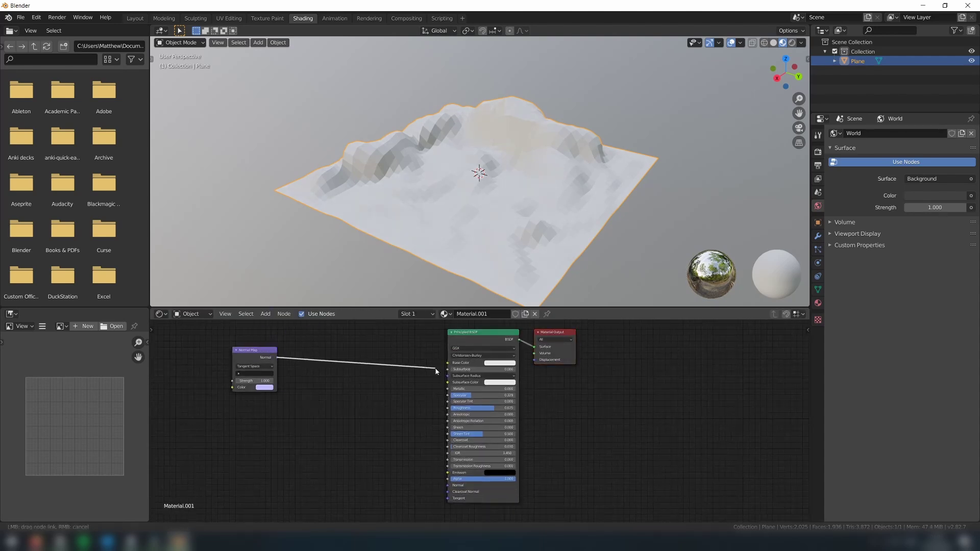
drag(437, 371, 448, 362)
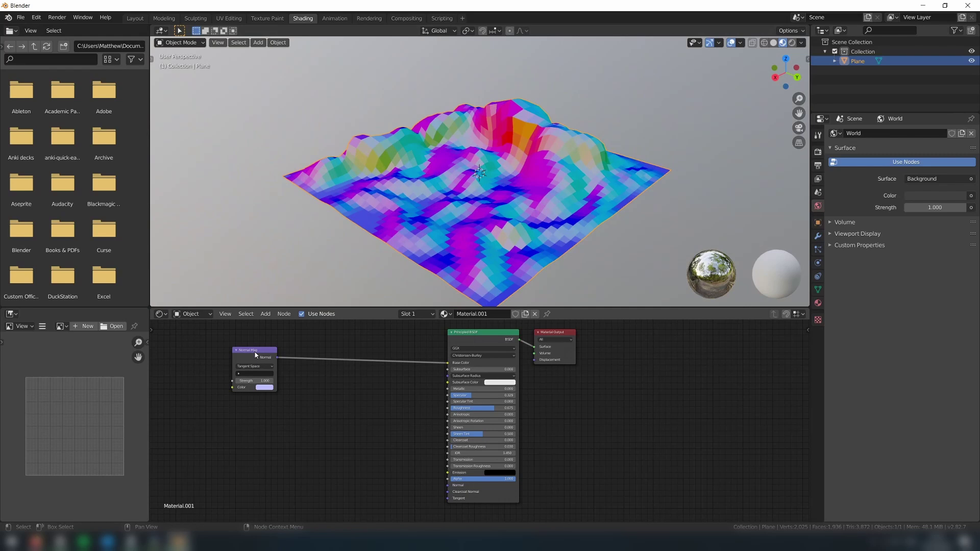
- Add a Separate XYZ node and connect the Normal Map's Normal output to its Vector input
drag(255, 354, 212, 358)
click(267, 325)
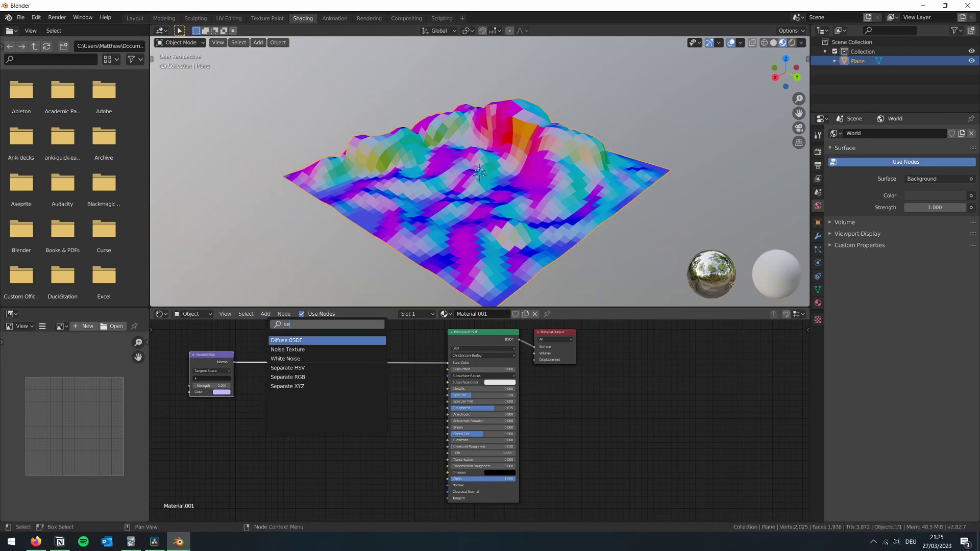
text(separ)
click(287, 359)
click(249, 443)
scroll(203, 410, up, 3)
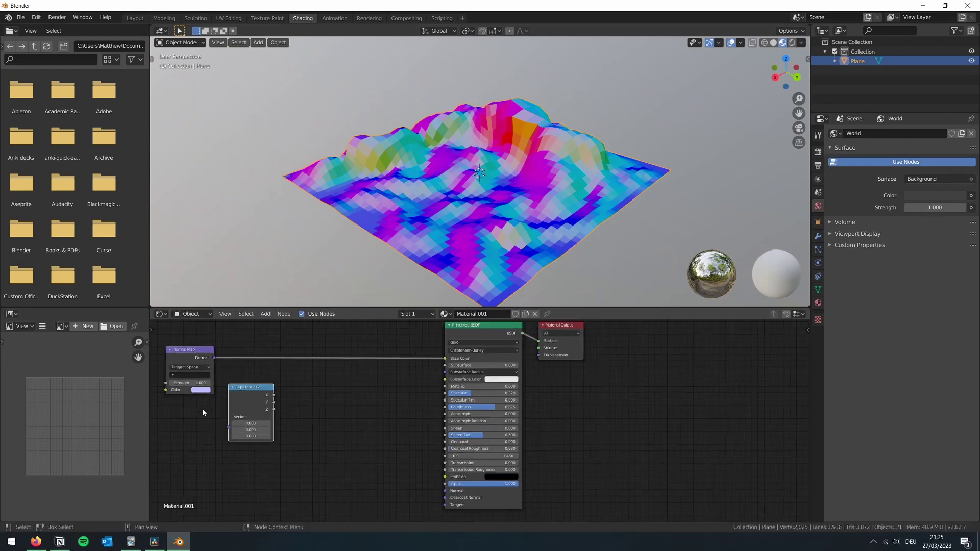
middle_drag(213, 418, 349, 437)
drag(306, 365, 329, 451)
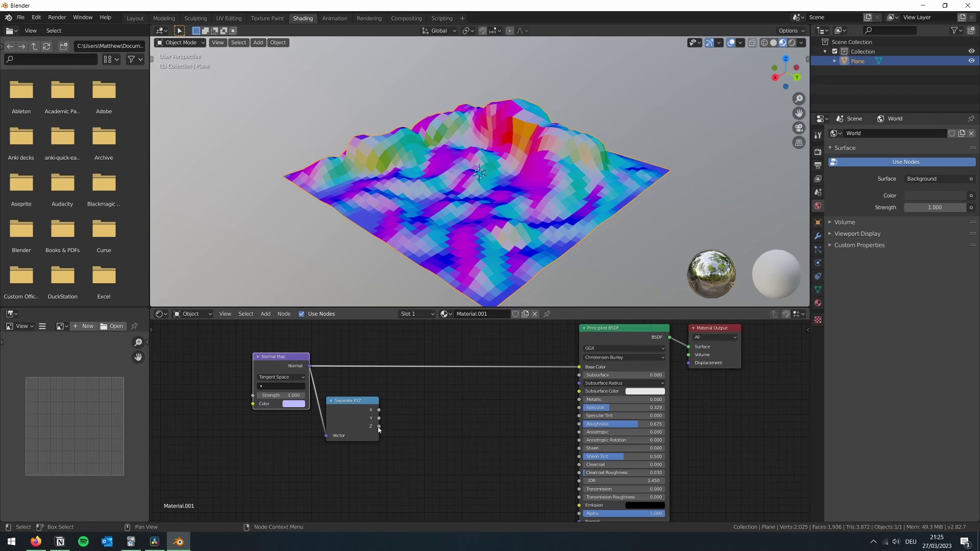
- Connect the Separate XYZ node's Z output to Base Color and place it beside the Normal Map node
drag(379, 428, 578, 367)
mouse_move(531, 214)
middle_down()
mouse_move(427, 202)
mouse_move(516, 153)
mouse_move(522, 207)
middle_up()
middle_drag(272, 361, 393, 348)
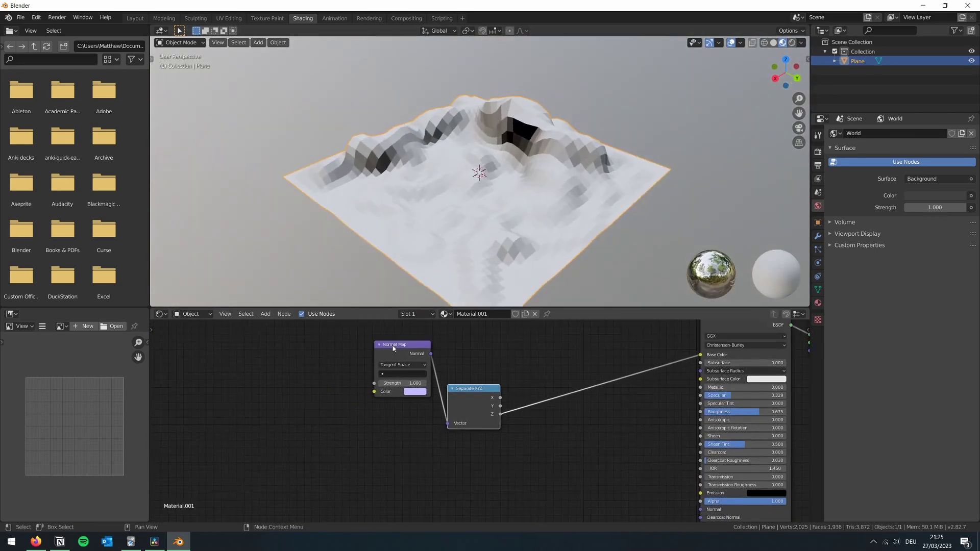
drag(393, 348, 280, 357)
drag(463, 392, 352, 356)
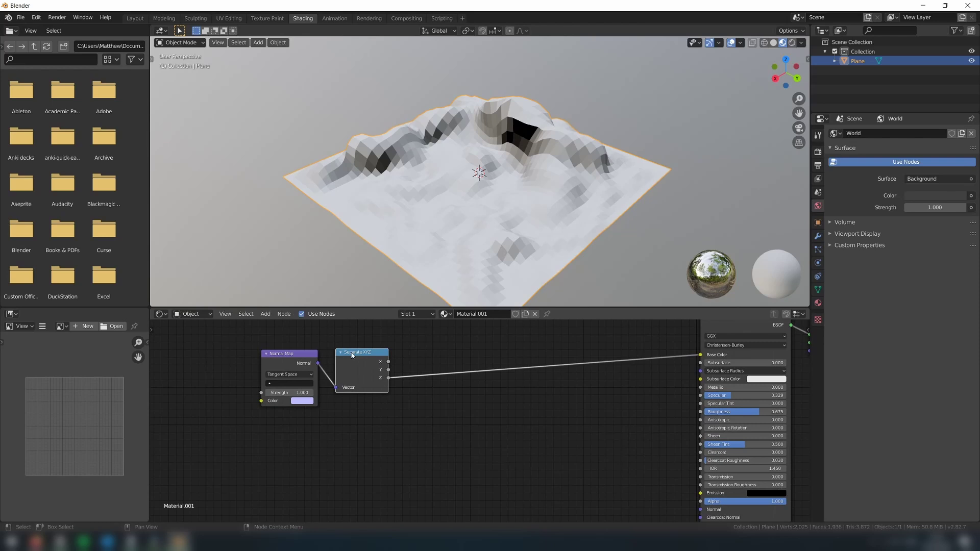
- Add a Math node below the Separate XYZ node
click(266, 314)
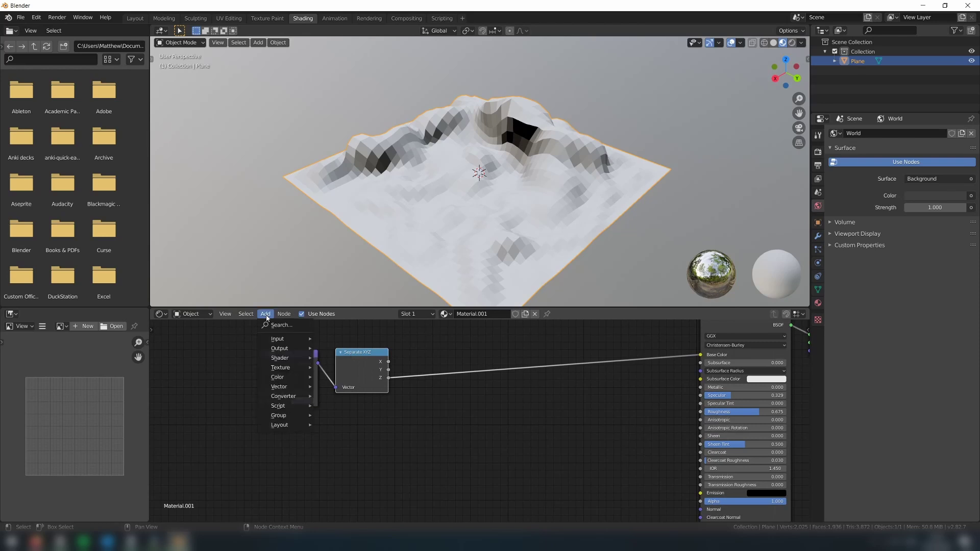
click(268, 326)
text(math)
key(Return)
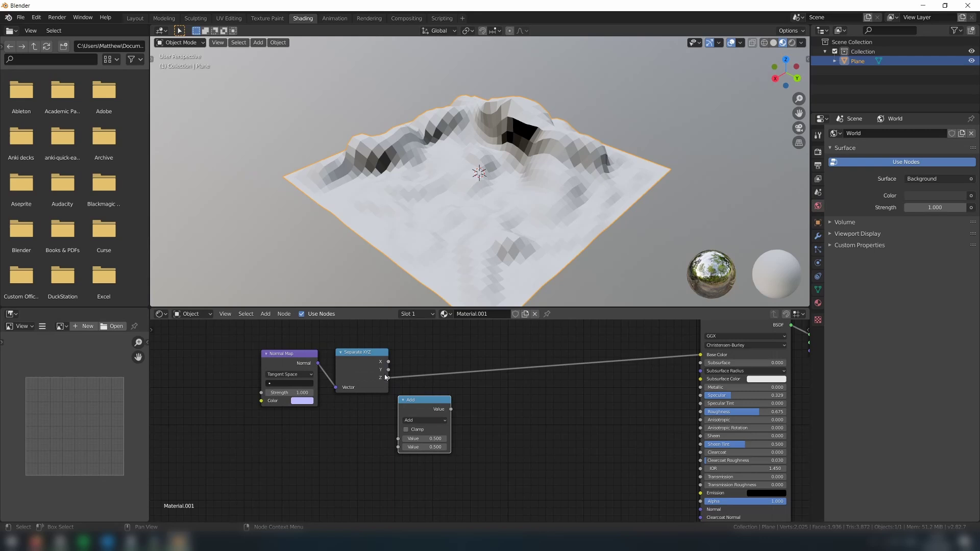
- Feed the Z output into the Math node, set it to Greater Than 0.600 and link its value to Base Color
click(414, 421)
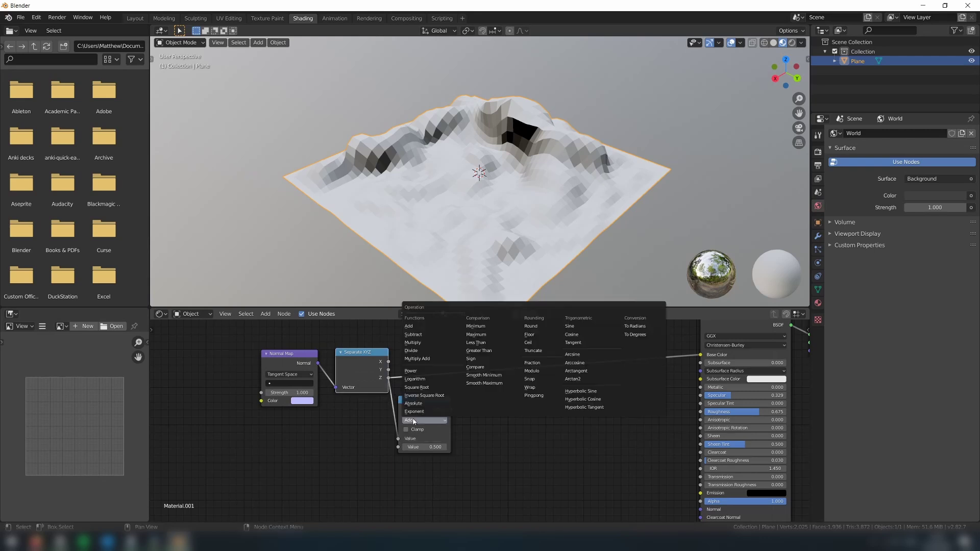
click(478, 351)
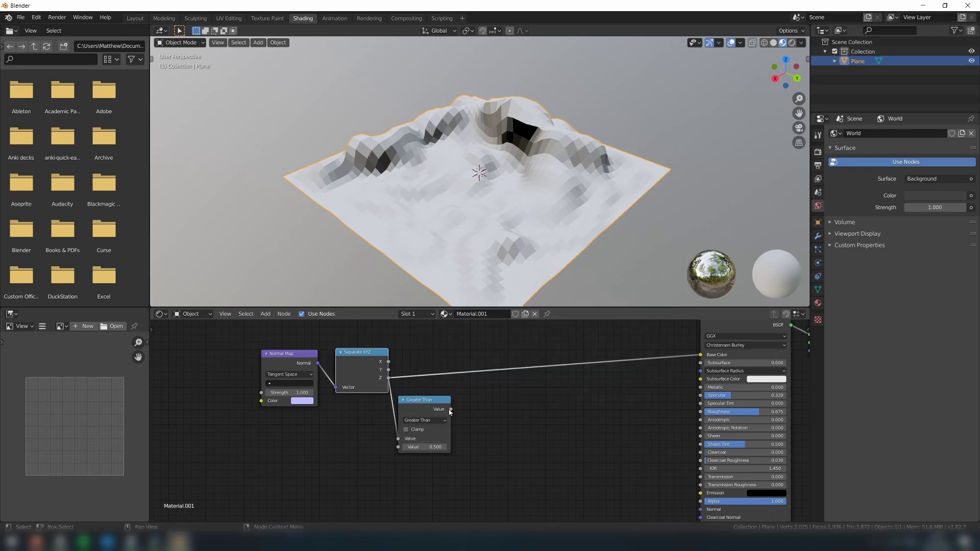
drag(450, 411, 700, 355)
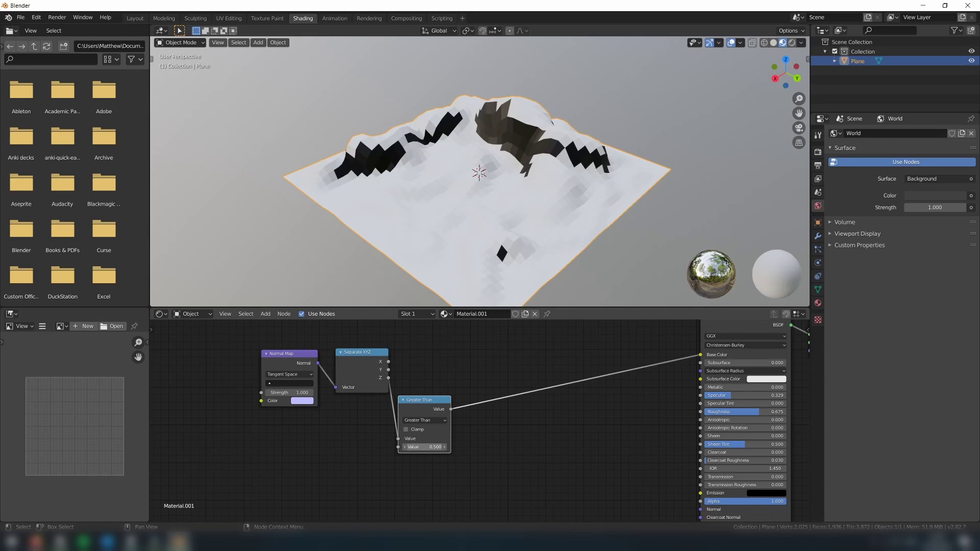
mouse_move(424, 447)
mouse_down()
mouse_move(459, 447)
mouse_move(419, 448)
mouse_up()
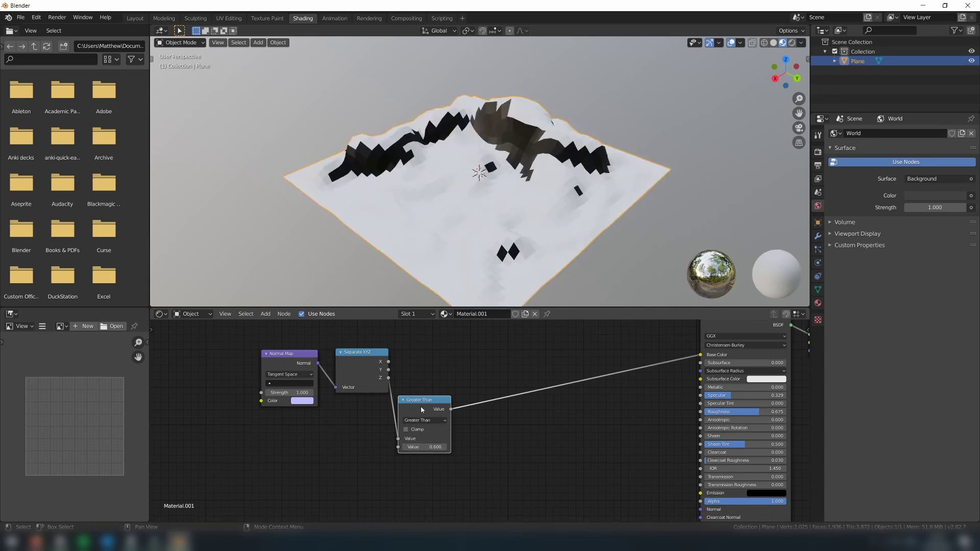
- Arrange the Normal Map, Separate XYZ and Greater Than nodes in a compact row away from the Principled BSDF
drag(421, 410, 426, 377)
drag(290, 356, 241, 364)
drag(361, 356, 312, 362)
drag(434, 365, 380, 356)
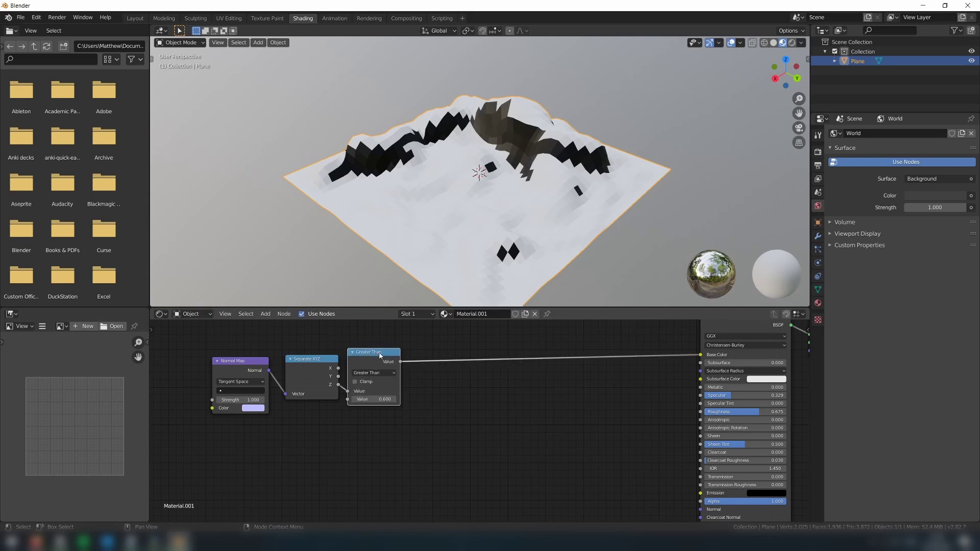
click(267, 319)
click(271, 324)
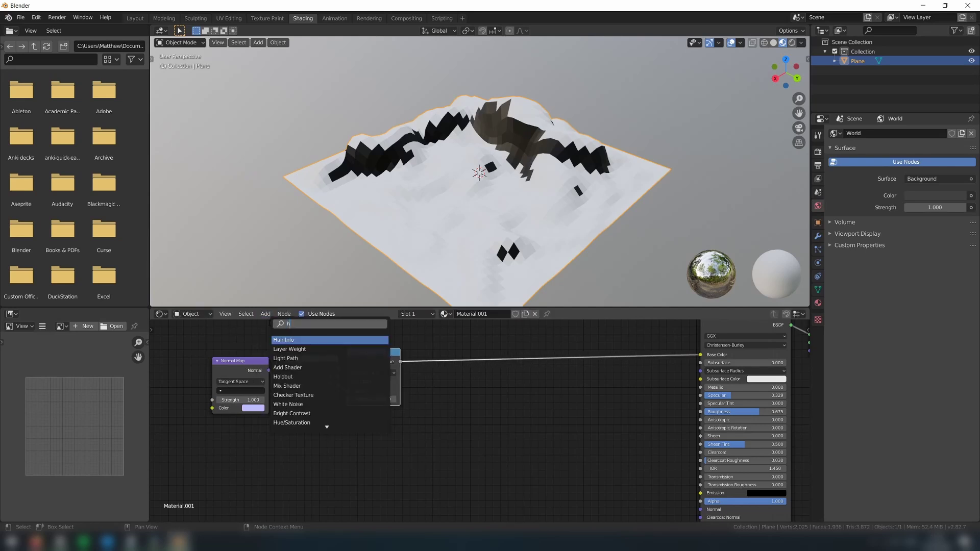
text(hu)
key(Return)
click(528, 350)
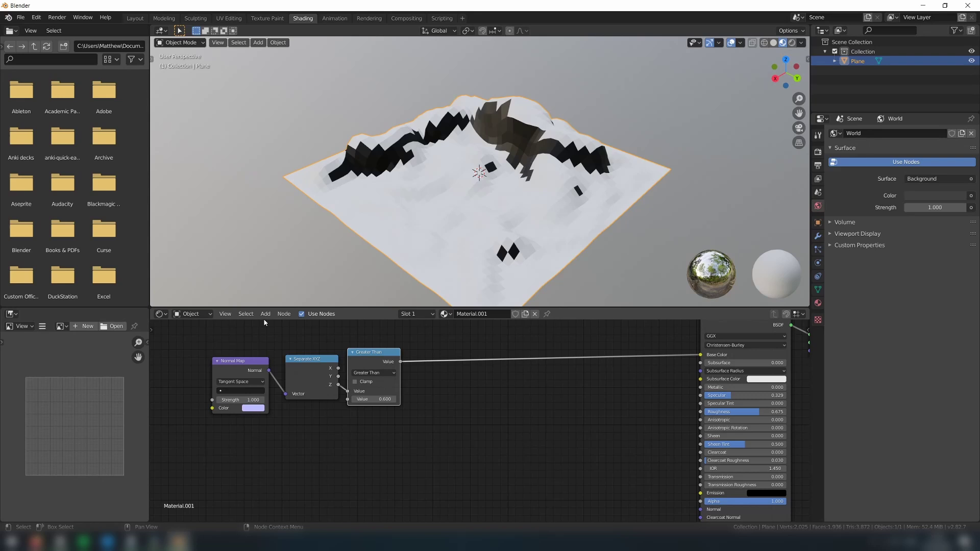
- Add a Hue/Saturation node on the link between the Greater Than node and Base Color
click(265, 314)
click(268, 327)
text(hue)
click(327, 339)
click(528, 352)
- Detach the Greater Than link from the Hue Saturation Value node and set its color to light green, hue 0.245 and saturation 0.547
middle_drag(528, 352, 498, 366)
drag(438, 394, 418, 406)
click(479, 394)
drag(496, 311, 488, 308)
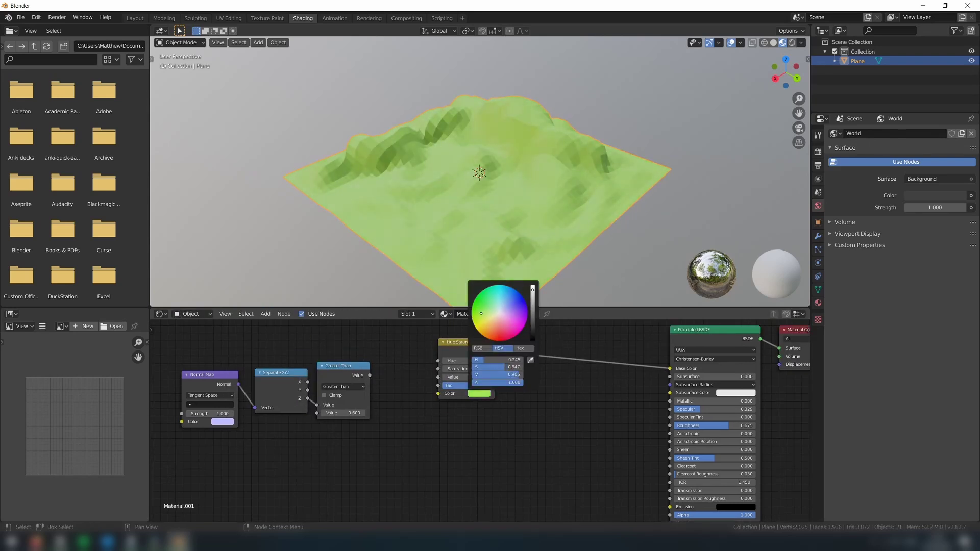
- Duplicate the green Hue Saturation Value node, color the copy dark brown and place it well below the original
middle_drag(468, 434, 438, 416)
right_click(446, 362)
click(444, 341)
click(440, 450)
click(473, 473)
drag(483, 406, 446, 452)
click(527, 400)
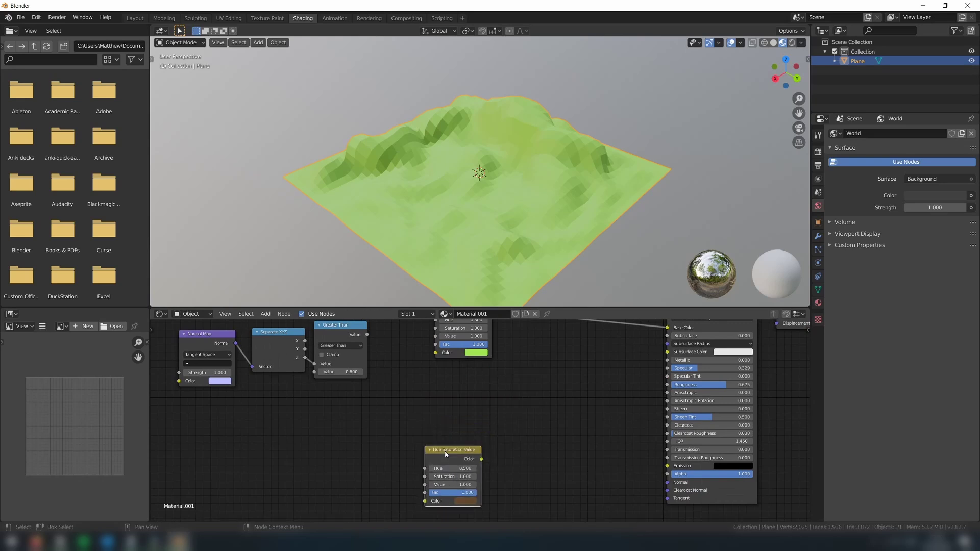
- Move the green Hue Saturation Value node up and add a Vector Math node set to Multiply beneath it
scroll(451, 396, down, 4)
scroll(409, 388, up, 5)
middle_drag(406, 382, 363, 447)
drag(404, 412, 392, 369)
click(265, 313)
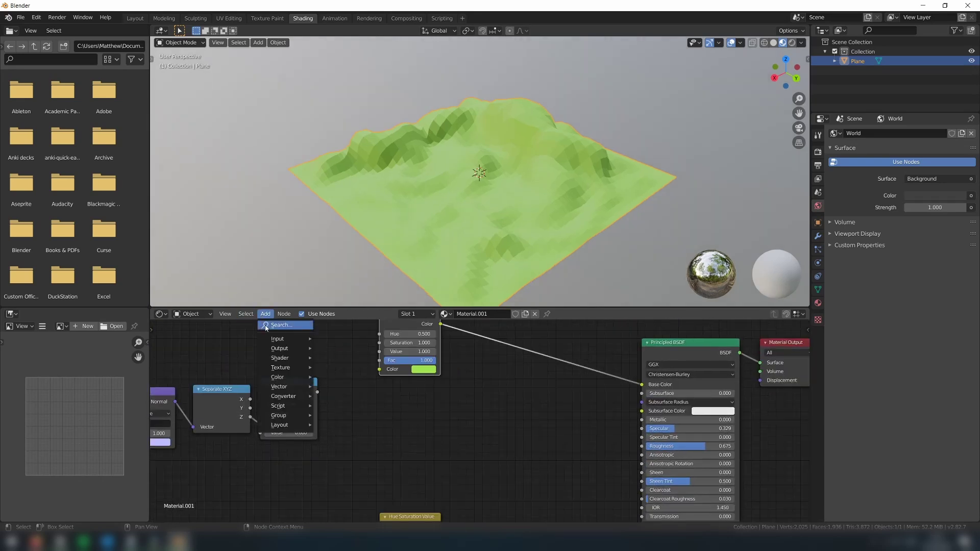
mouse_move(286, 404)
click(297, 370)
click(416, 437)
click(411, 412)
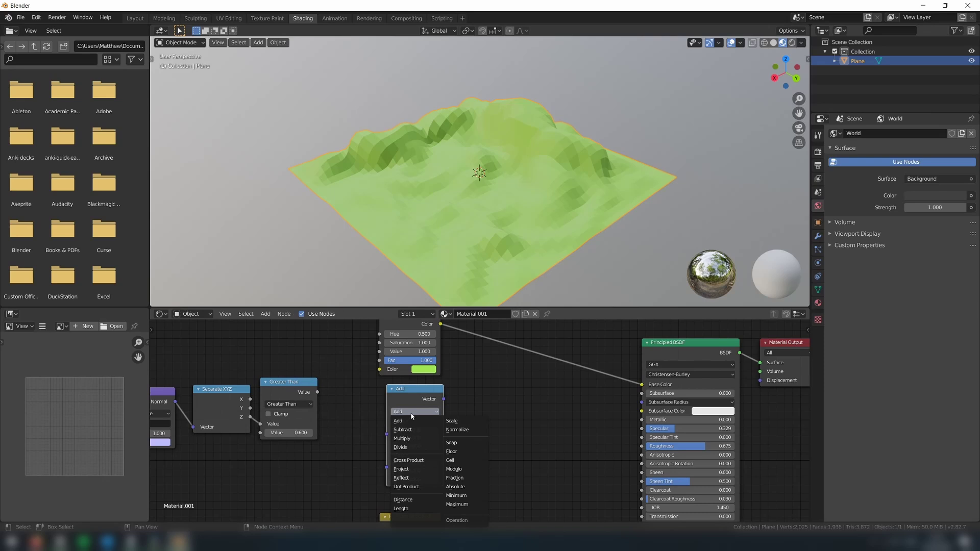
click(408, 440)
- Feed the green color and the Greater Than value into the Multiply node and link its output to Base Color
key(g)
click(435, 387)
drag(440, 325, 453, 419)
scroll(508, 442, down, 1)
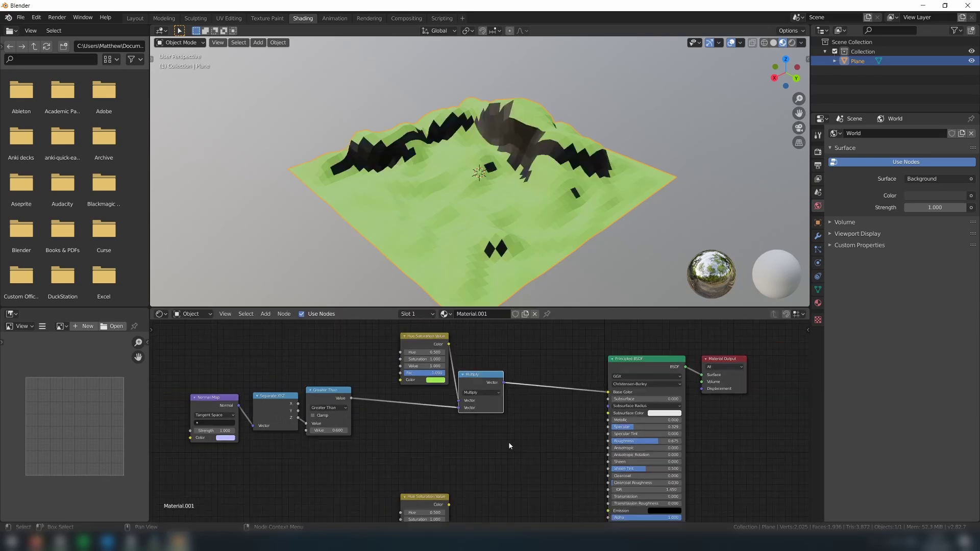
- Shift the brown Hue Saturation Value node down and add a Math node above it
mouse_move(506, 443)
middle_down()
mouse_move(469, 441)
mouse_move(477, 419)
middle_up()
mouse_move(447, 460)
mouse_down()
mouse_move(505, 466)
mouse_move(451, 475)
mouse_up()
click(265, 314)
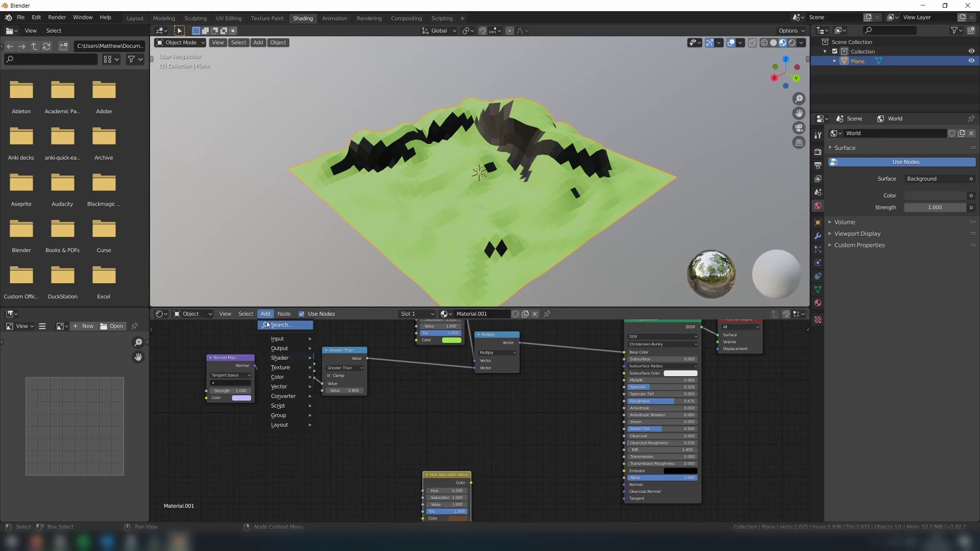
click(271, 324)
text(mat)
click(301, 349)
click(494, 471)
scroll(432, 442, up, 2)
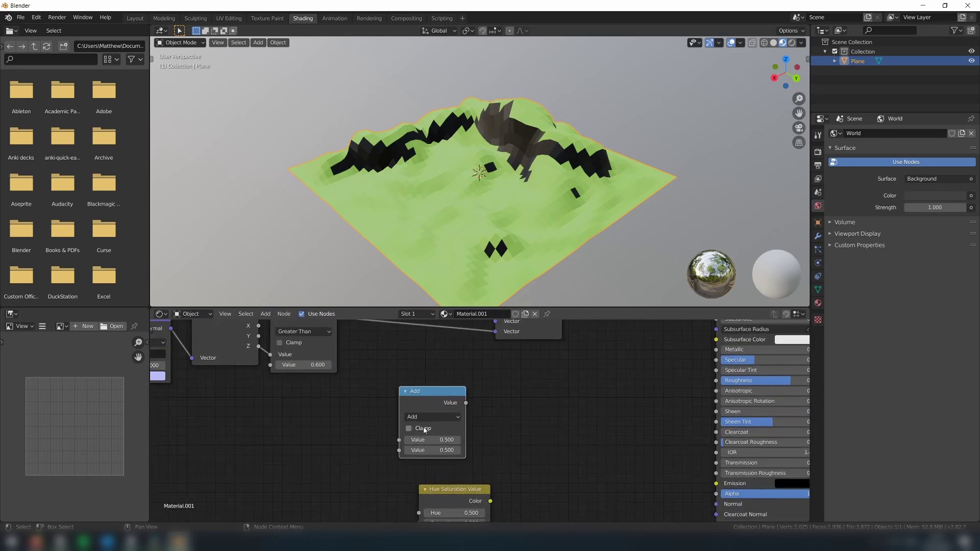
- Set the new Math node to Subtract with a first value of 1.000 and link the Greater Than output to its second value
click(420, 417)
click(429, 311)
scroll(336, 361, down, 1)
drag(351, 333, 409, 459)
- Duplicate the Multiply node, feed it the Subtract value and the brown color, and link its output to Base Color
scroll(429, 408, down, 3)
middle_drag(500, 408, 456, 392)
right_click(489, 347)
click(488, 349)
right_click(486, 350)
click(466, 347)
click(480, 443)
drag(422, 379, 454, 422)
drag(437, 448, 453, 429)
middle_drag(498, 395, 475, 429)
drag(481, 425, 580, 340)
- Add a Vector Math node set to Add before Base Color and connect both Multiply outputs to it
middle_drag(483, 484, 459, 473)
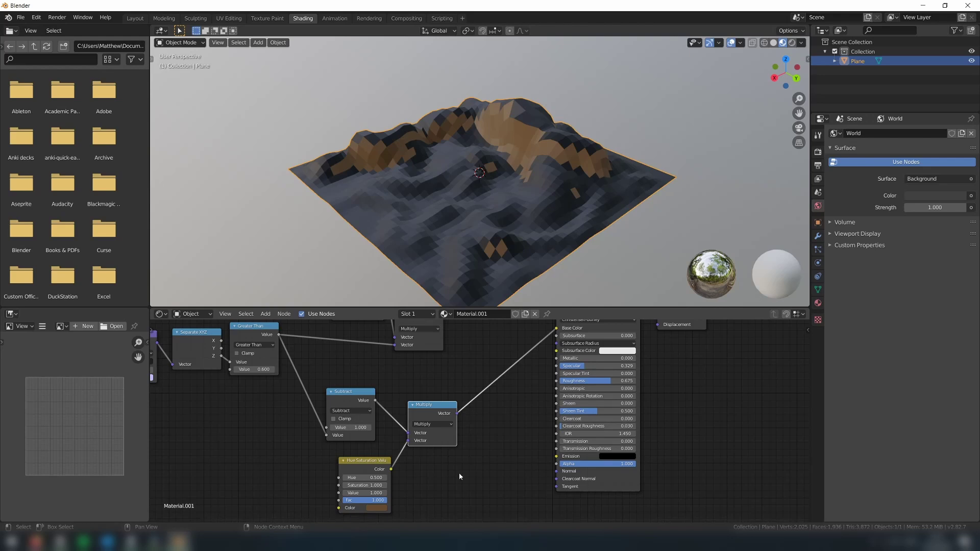
middle_drag(539, 286, 518, 291)
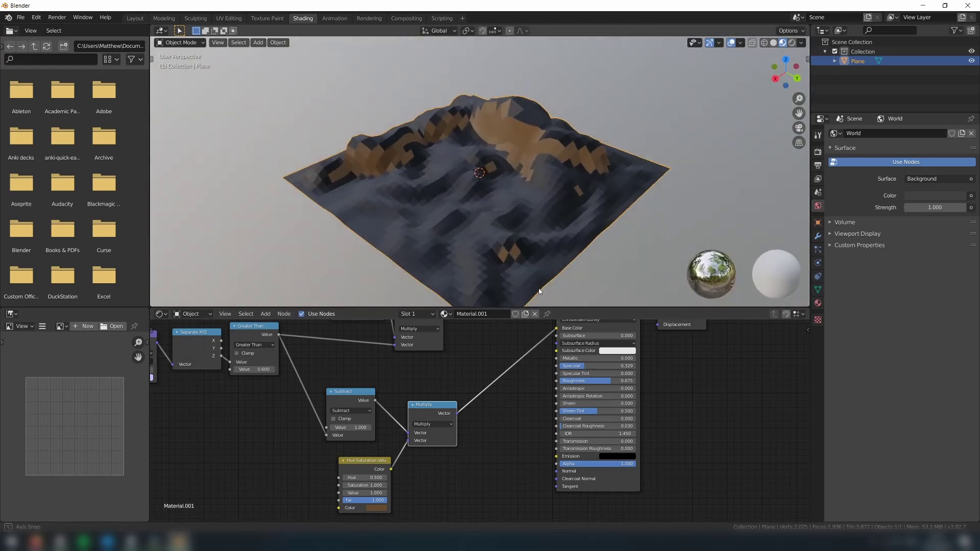
middle_drag(464, 344, 351, 371)
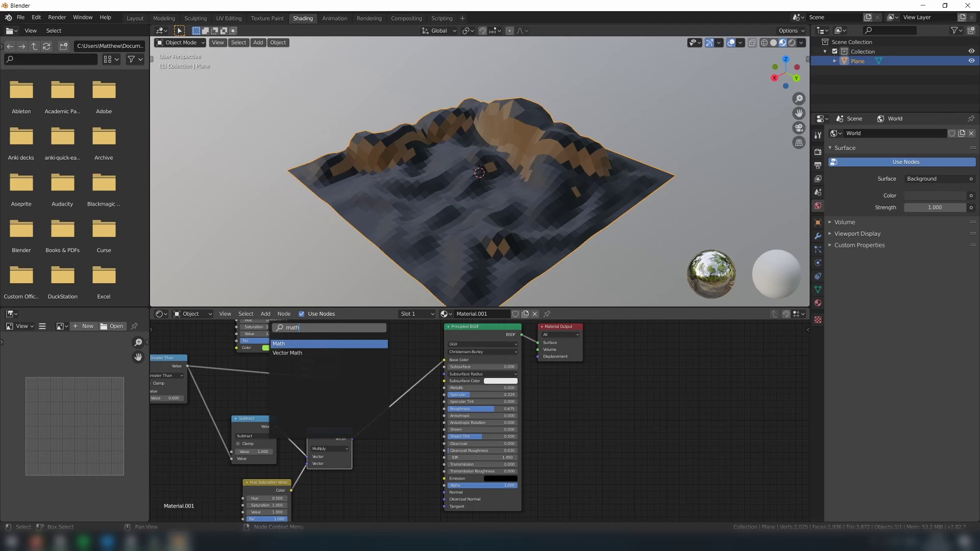
click(279, 353)
click(378, 383)
drag(339, 350, 379, 386)
- Try a Greater Than threshold of 0.300 for the split between grass and rock
mouse_move(535, 195)
middle_down()
mouse_move(468, 201)
mouse_move(508, 210)
mouse_move(537, 197)
middle_up()
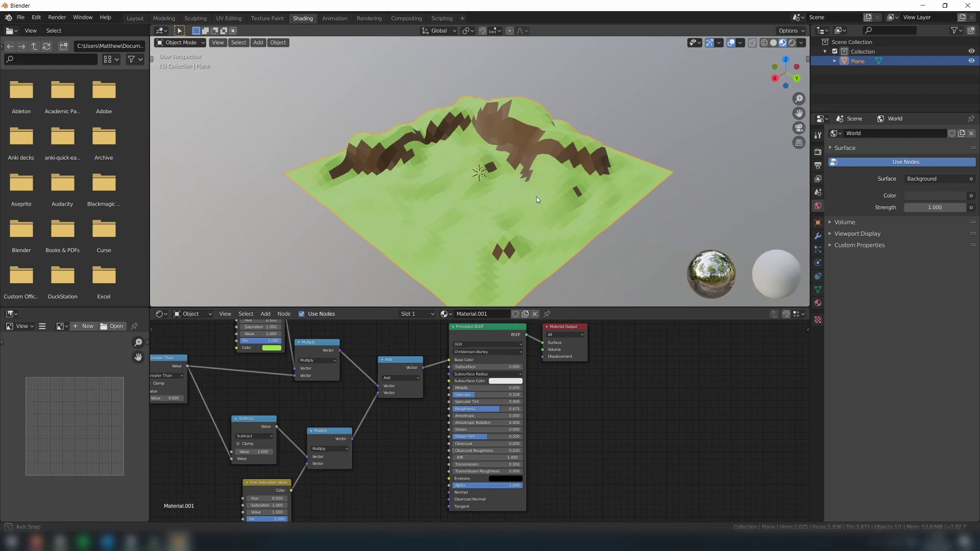
middle_drag(311, 391, 470, 421)
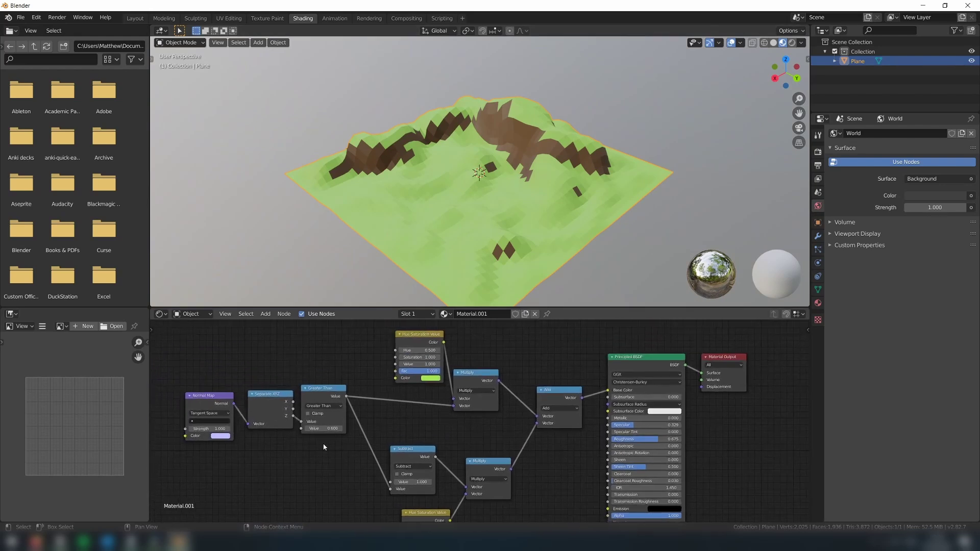
click(341, 428)
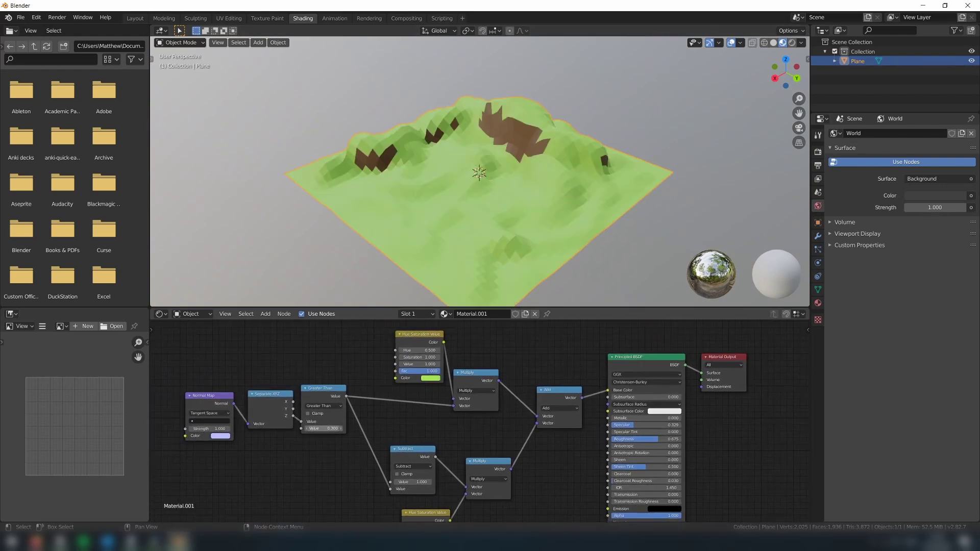
- Switch to the Sculpting workspace and sculpt the colored terrain with the Draw brush
click(195, 18)
drag(400, 263, 439, 246)
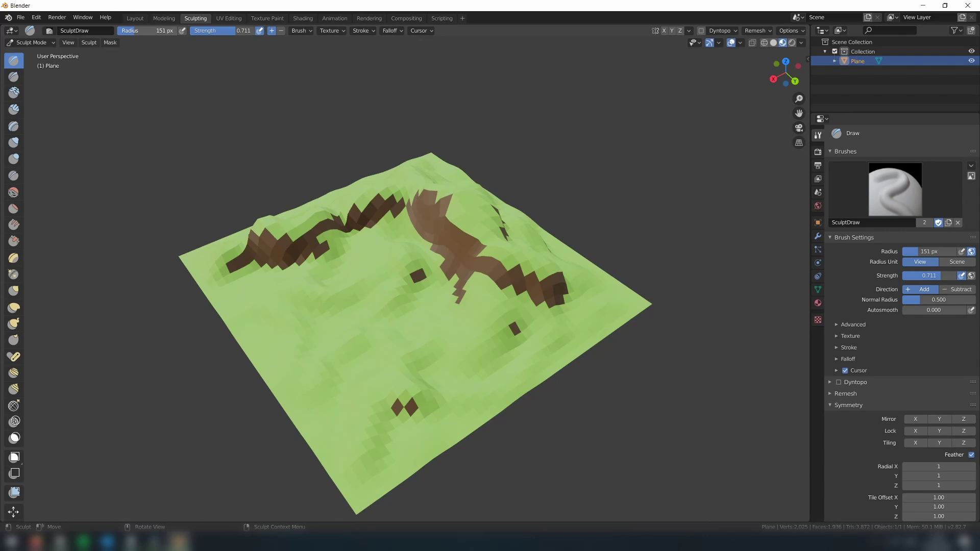
mouse_move(433, 235)
middle_down()
mouse_move(544, 367)
mouse_move(454, 347)
middle_up()
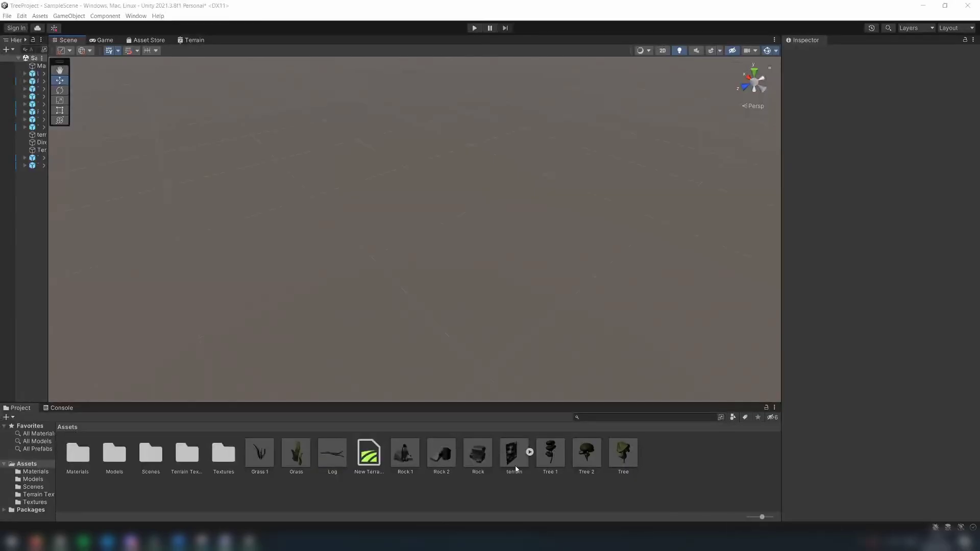
- Switch to Unity and place the terrain model from the project assets in the scene
drag(516, 469, 439, 213)
right_drag(574, 298, 543, 298)
key(w)
key(d)
alt+drag(542, 299, 606, 313)
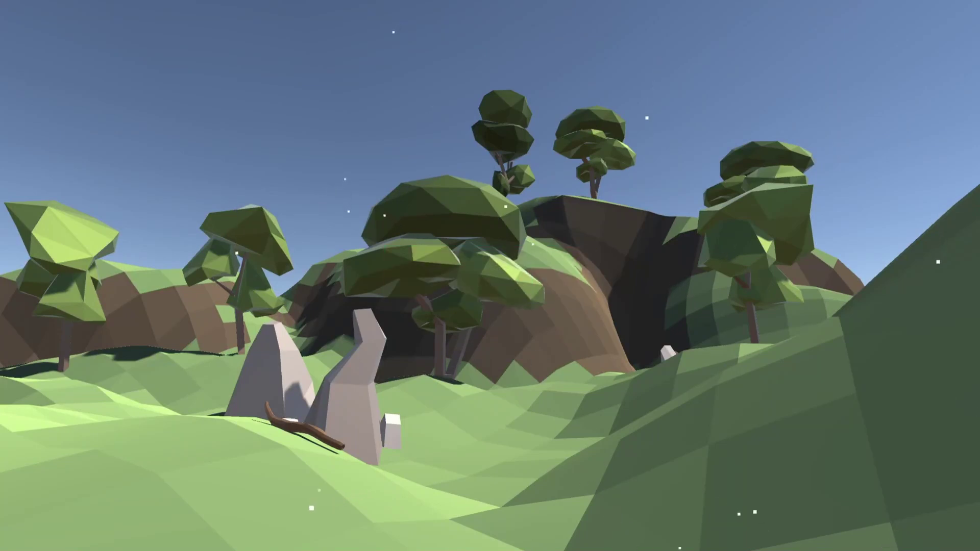
scroll(543, 379, up, 4)
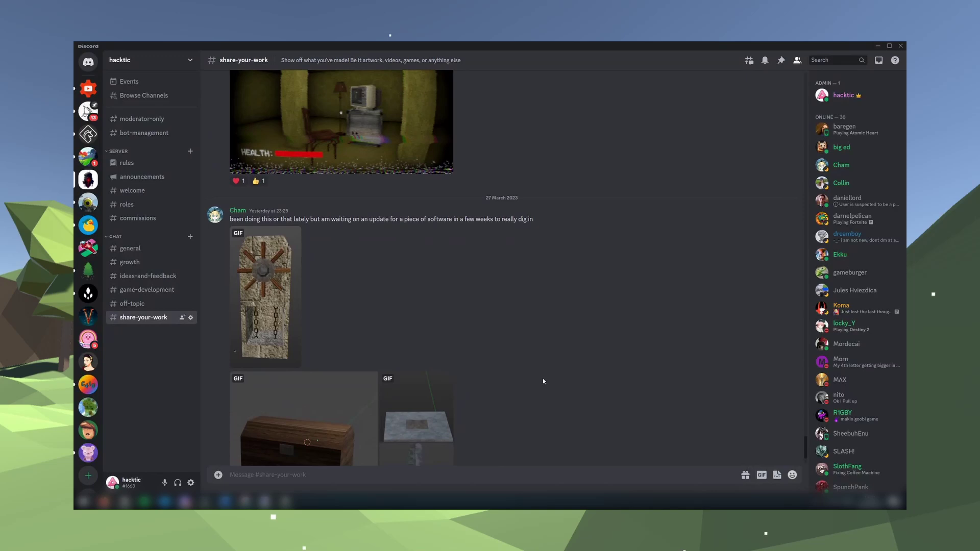
scroll(543, 382, up, 5)
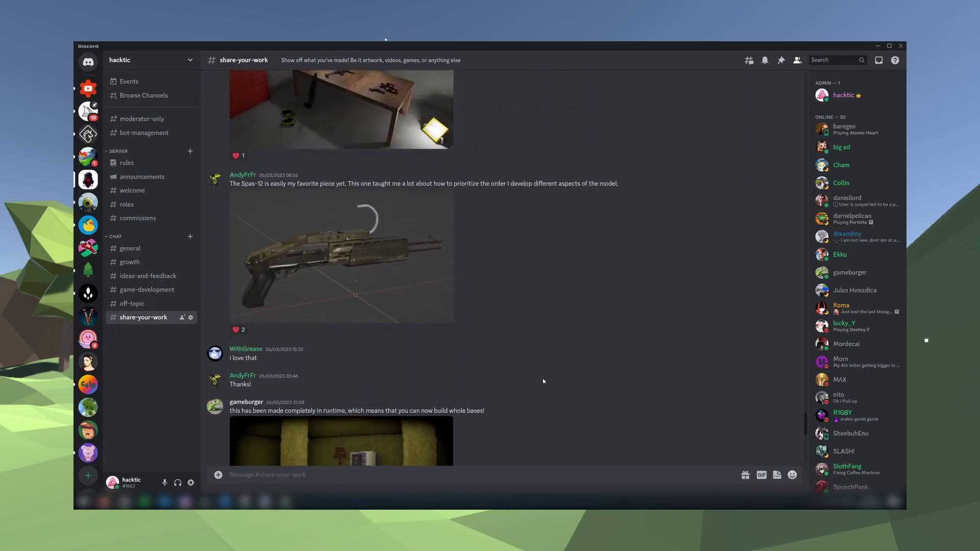
scroll(543, 381, up, 5)
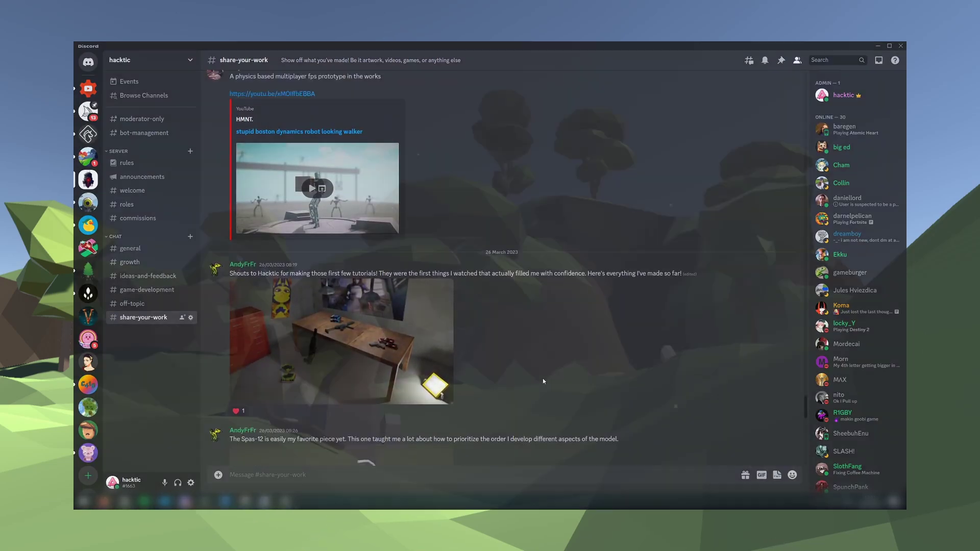